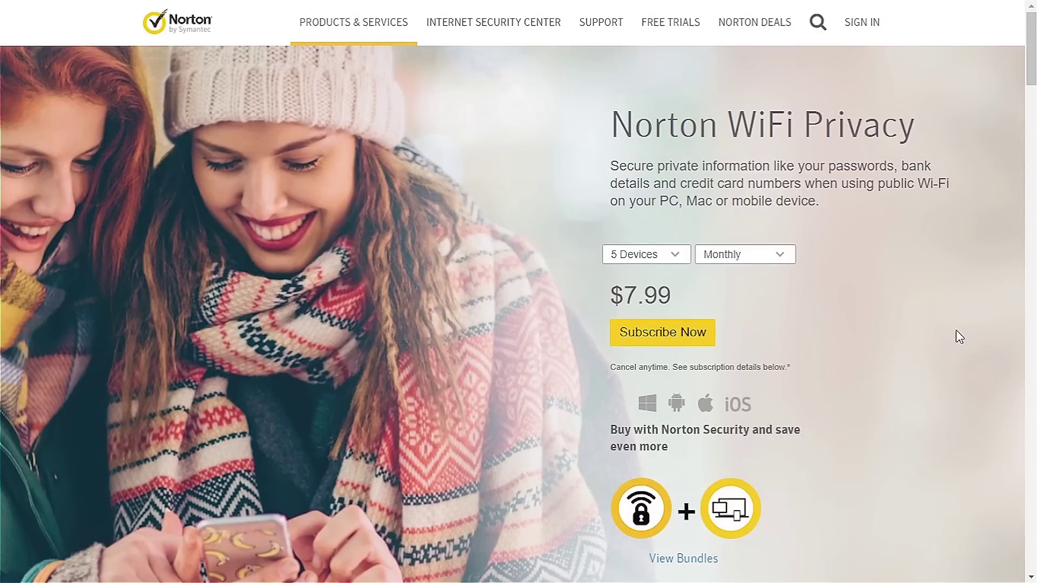
# - Review the 1, 5 and 10 Devices options, keep 5 Devices, and scroll to the feature list
pyautogui.click(682, 259)
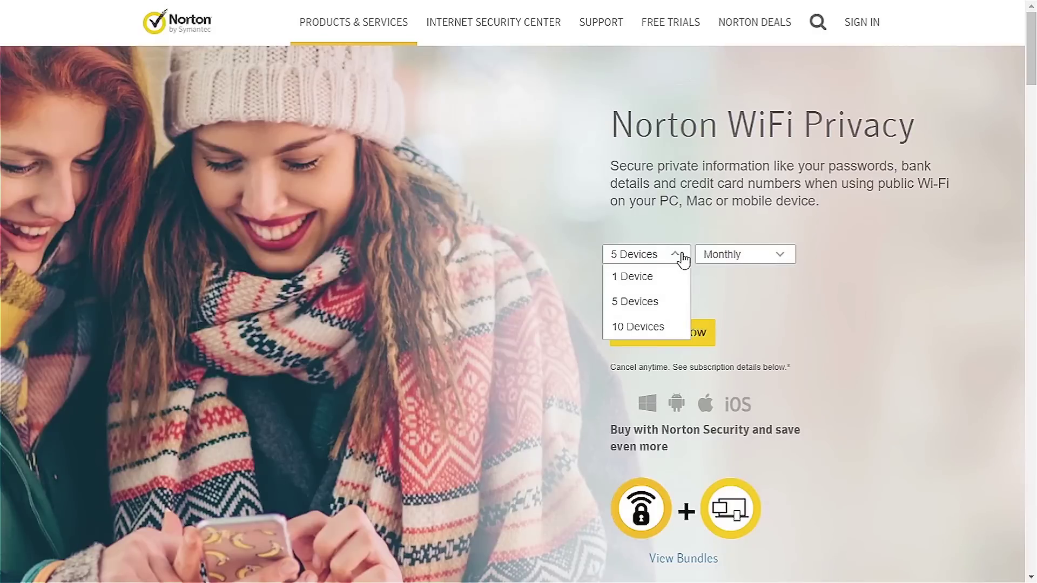
pyautogui.click(683, 260)
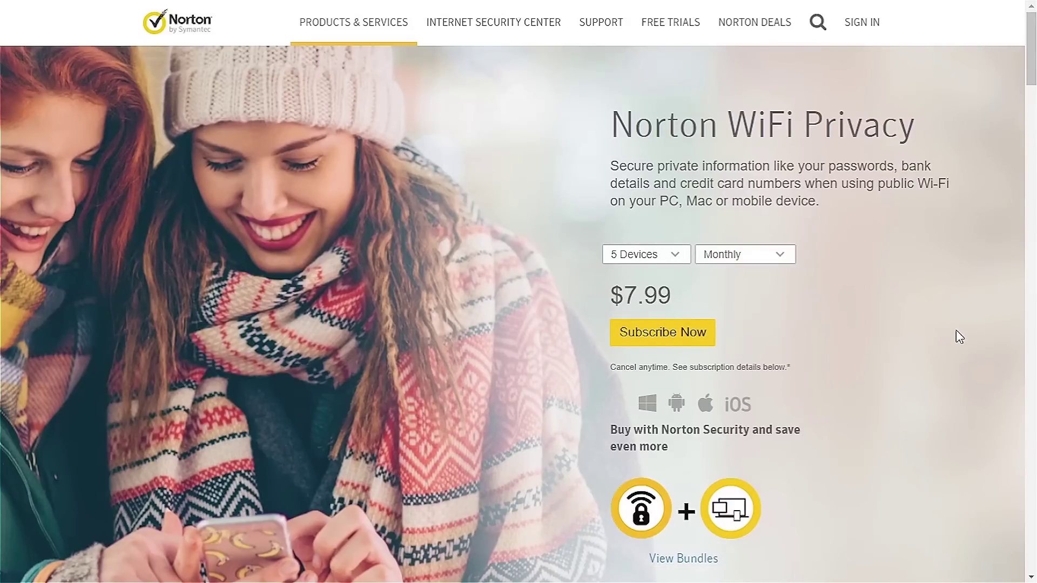
pyautogui.scroll(-10, 977, 121)
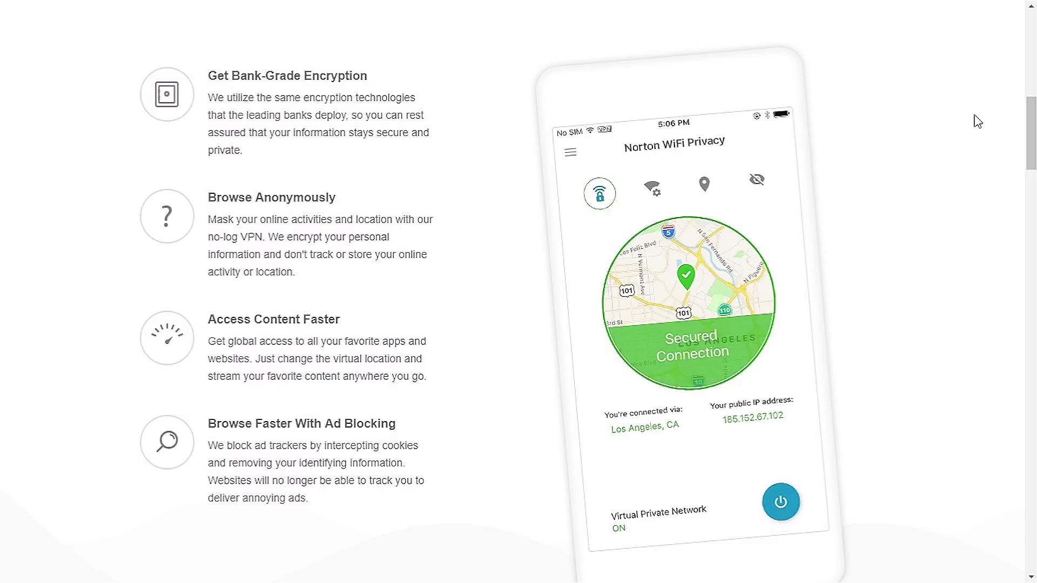
# - Scroll to System Requirements and subscribe, adding WiFi Privacy (1 device, monthly, $4.99) to the cart
pyautogui.scroll(-8, 978, 121)
pyautogui.scroll(-3, 977, 121)
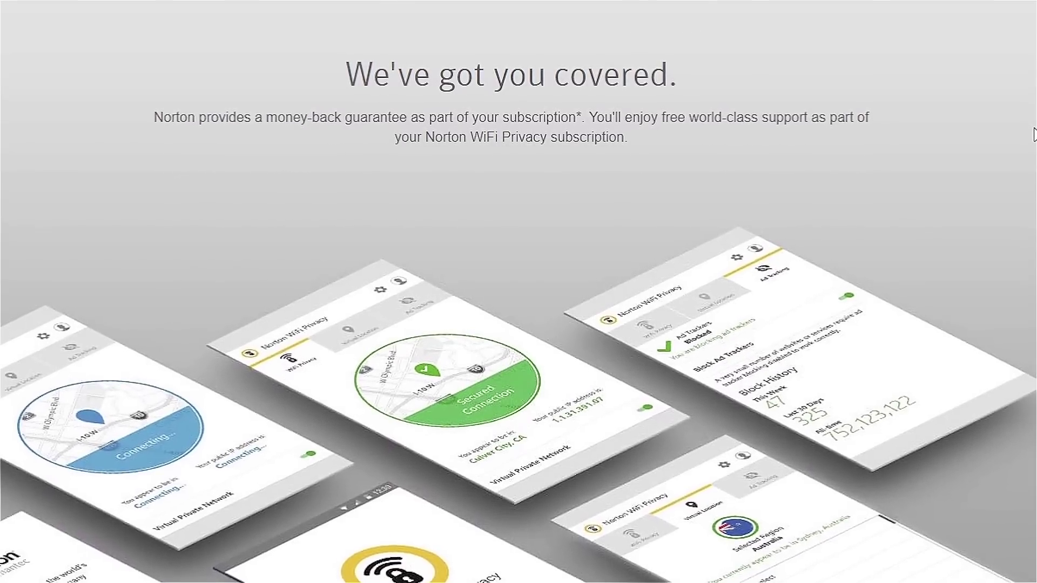
pyautogui.scroll(7, 1034, 134)
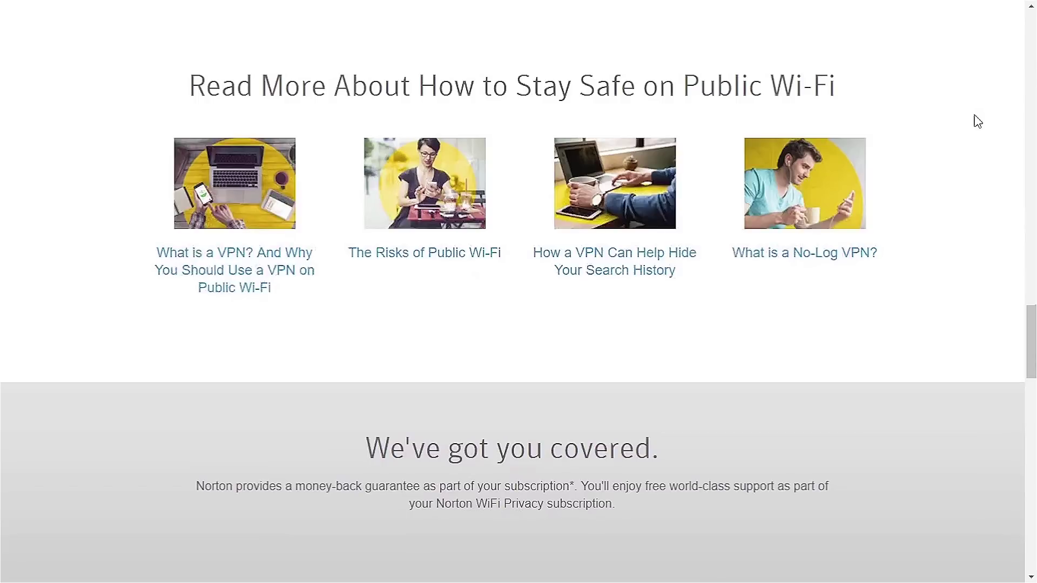
pyautogui.scroll(-15, 977, 121)
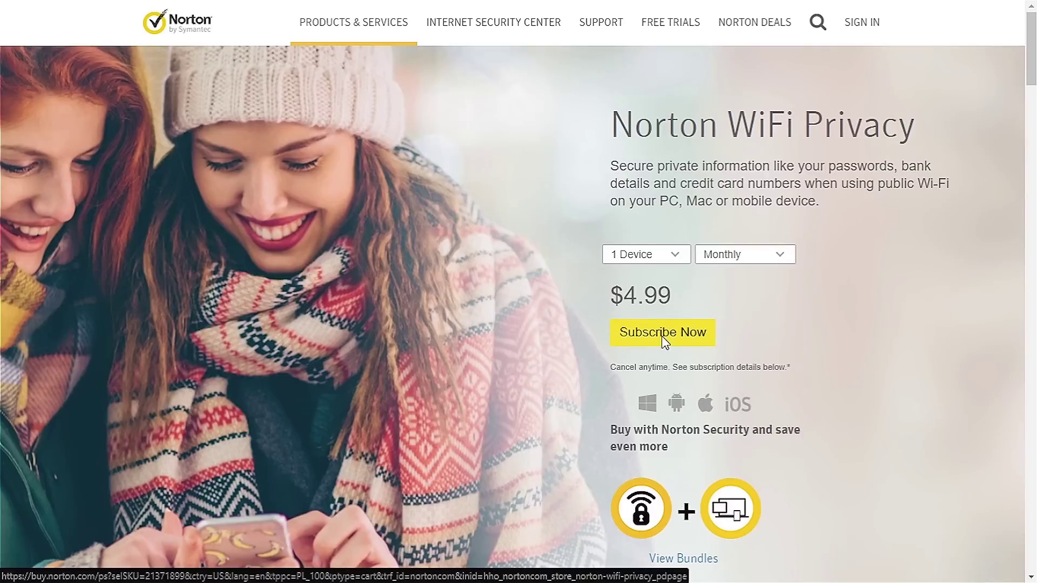
pyautogui.click(662, 335)
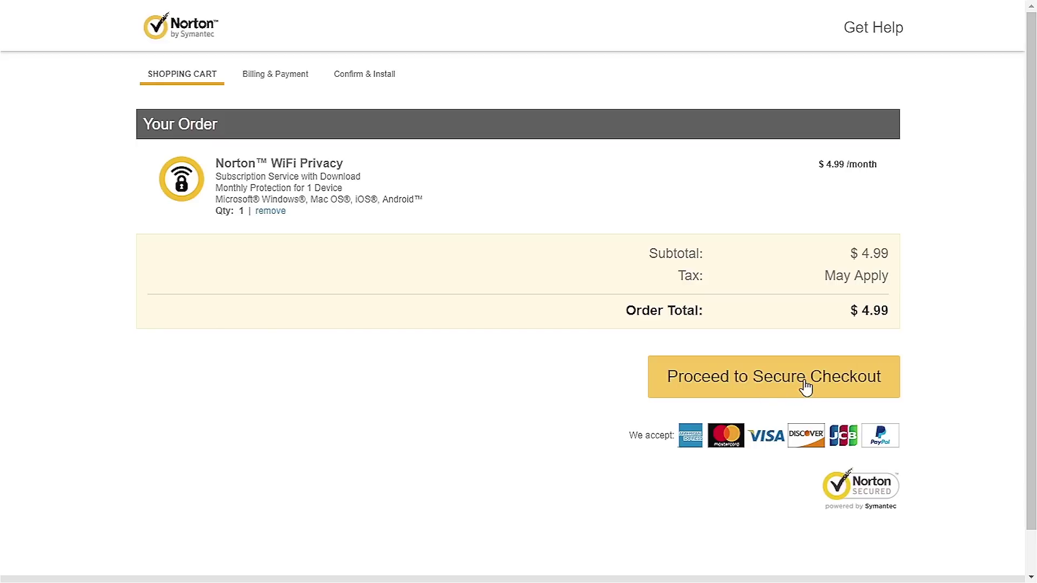
# - Proceed to secure checkout and scroll through vpnMentor's VPN coupon list
pyautogui.click(834, 386)
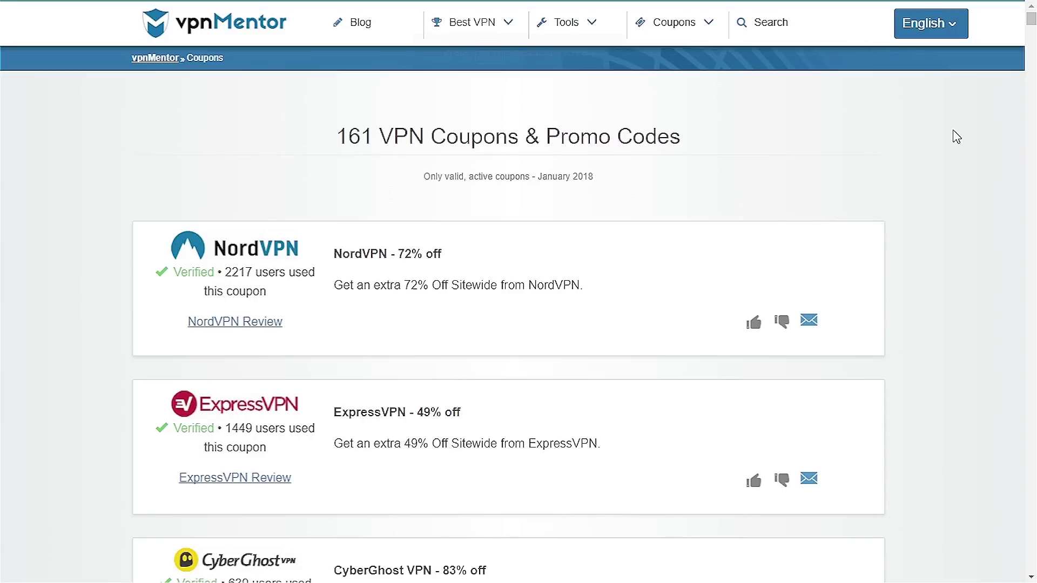
pyautogui.scroll(-15, 956, 136)
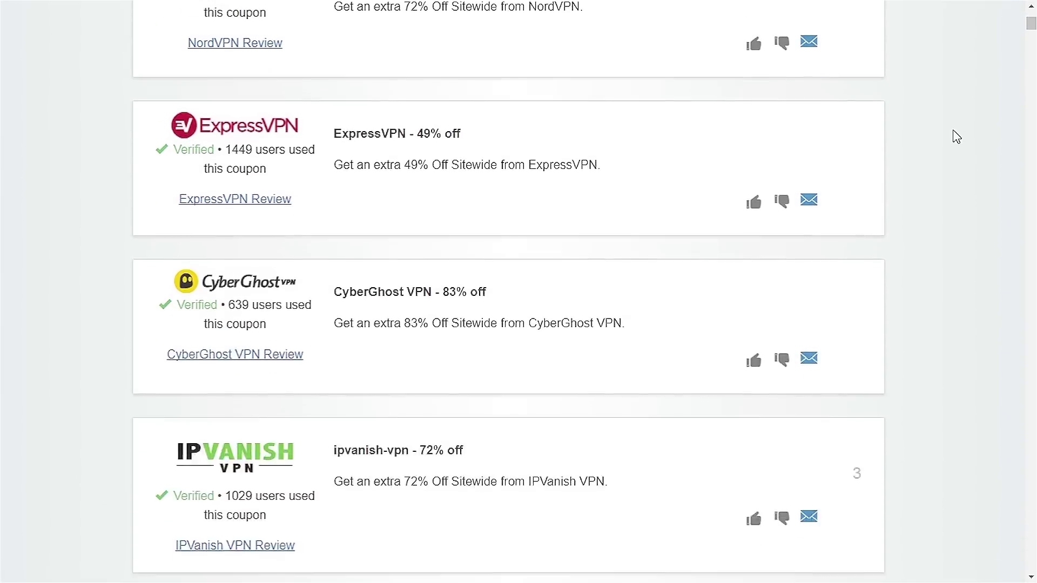
pyautogui.scroll(-20, 956, 137)
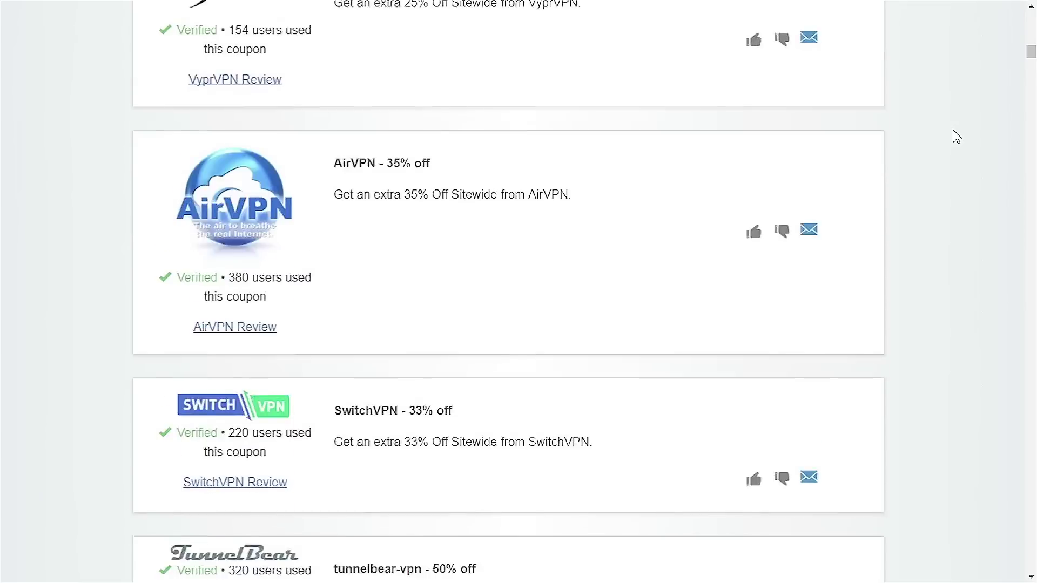
pyautogui.scroll(-20, 956, 137)
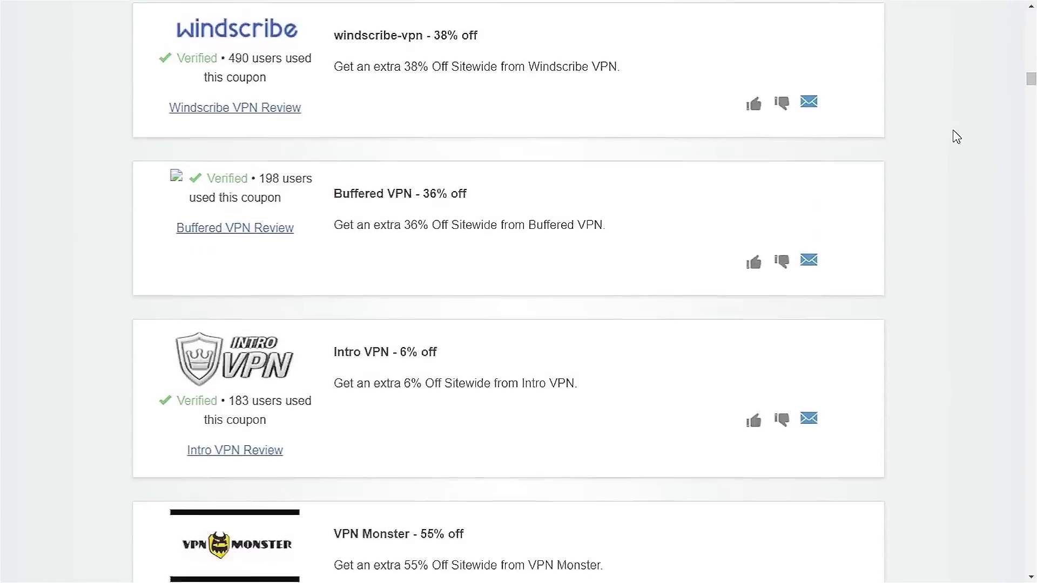
pyautogui.scroll(-20, 956, 137)
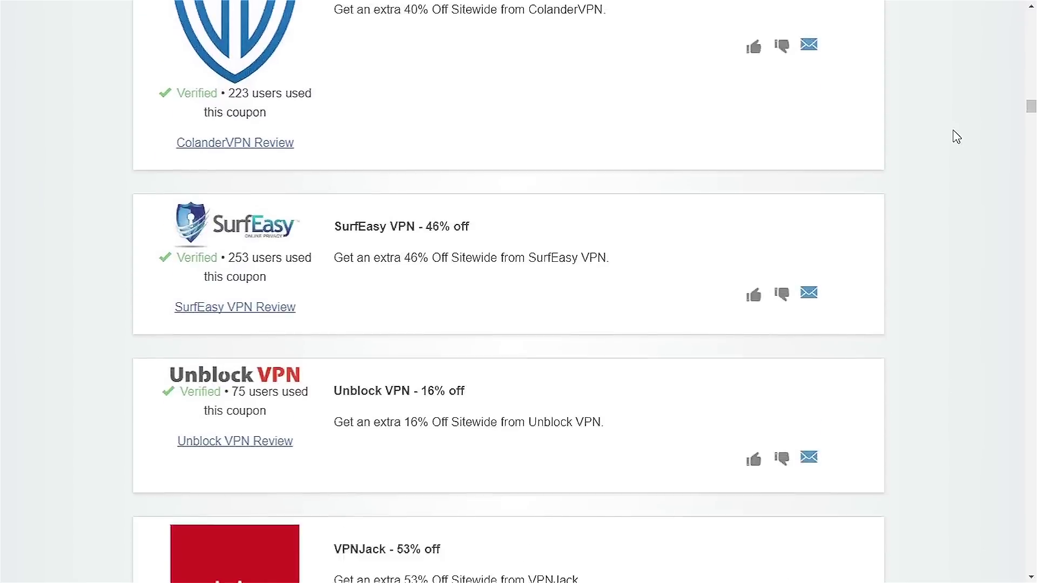
pyautogui.scroll(-6, 956, 137)
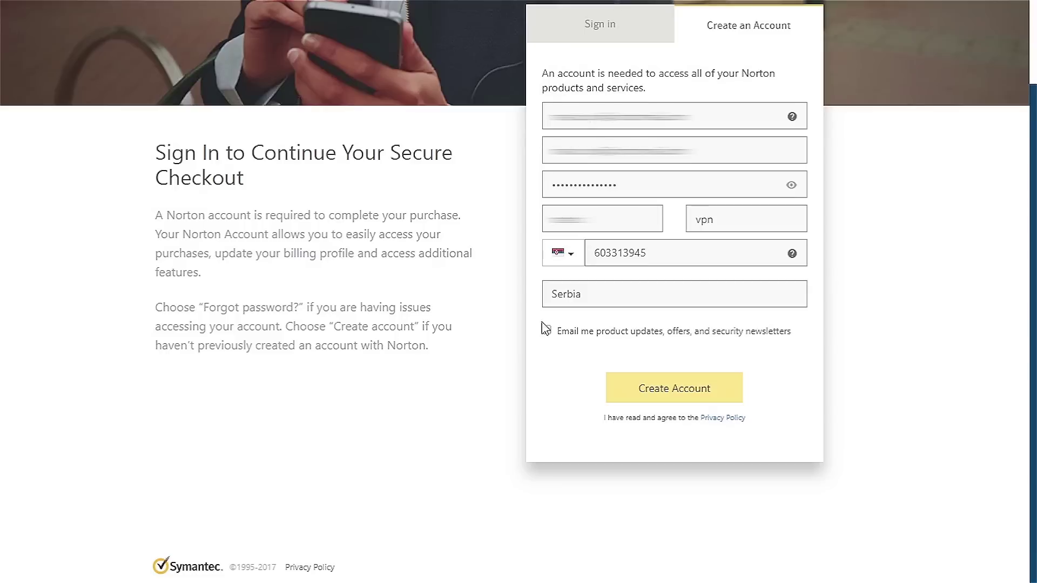
# - Create the Norton account and authorize payment through PayPal
pyautogui.click(693, 402)
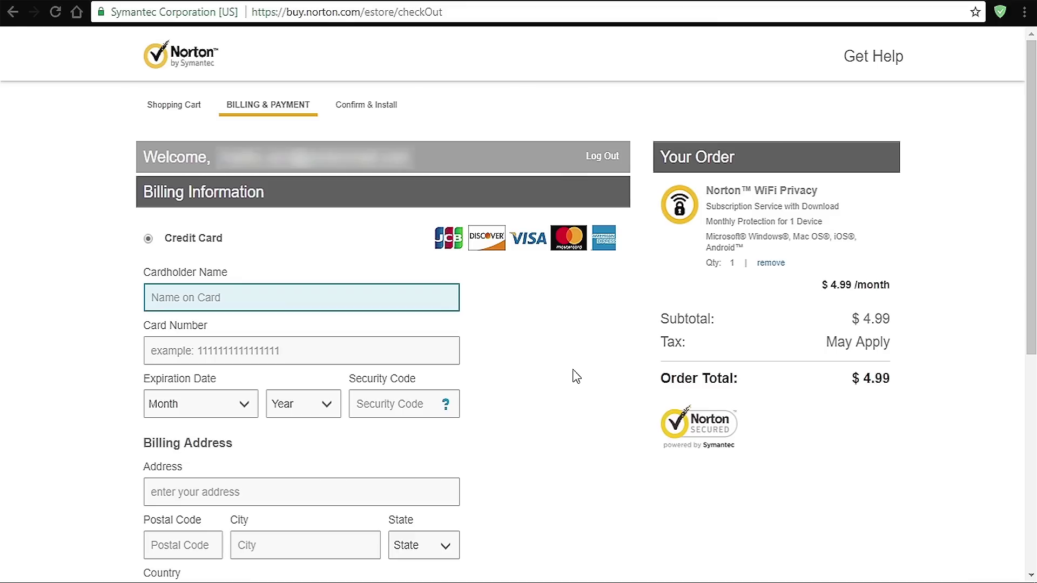
pyautogui.scroll(-7, 576, 376)
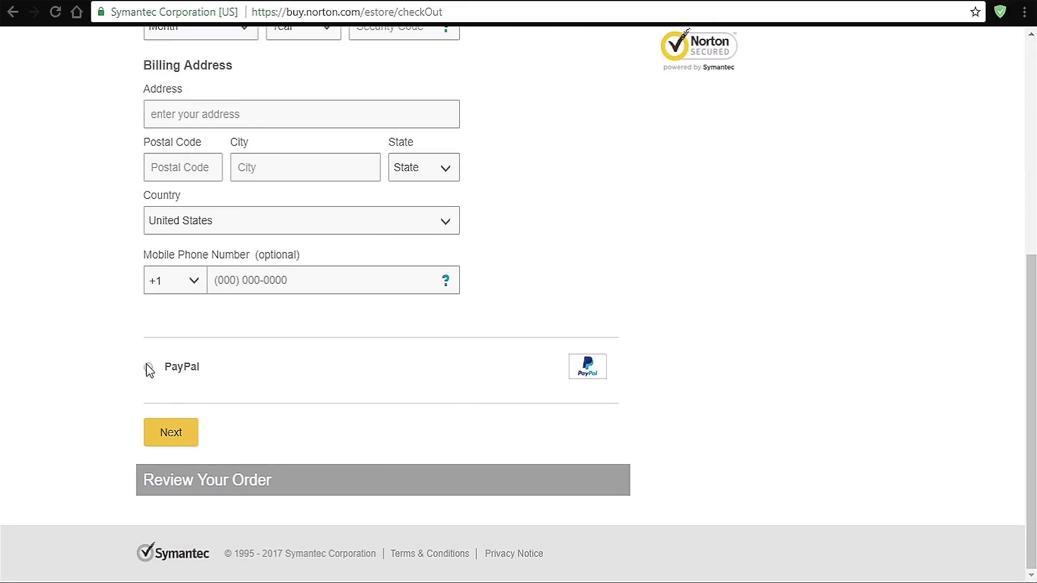
pyautogui.click(149, 367)
pyautogui.click(172, 433)
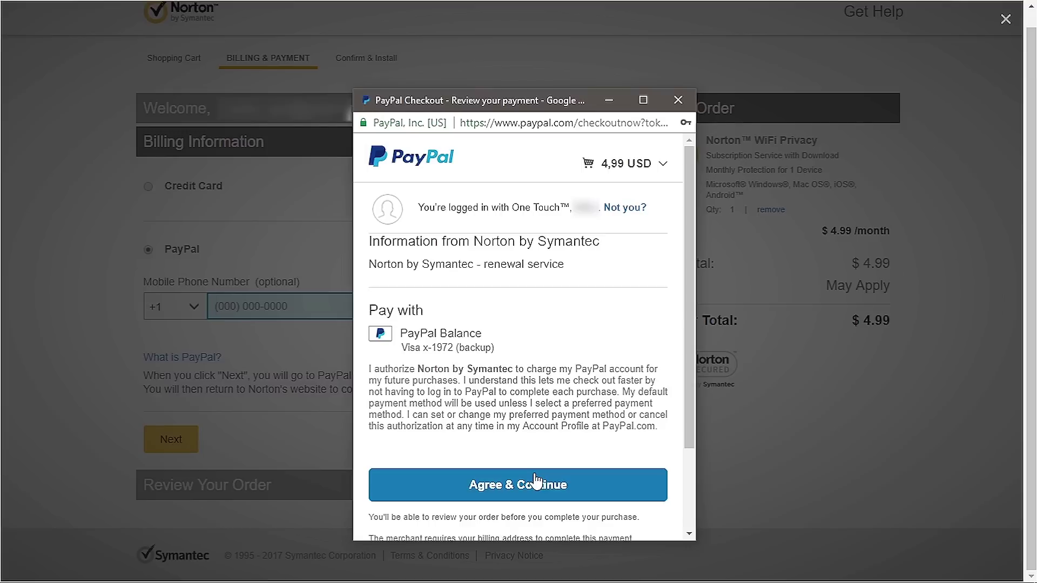
pyautogui.click(533, 486)
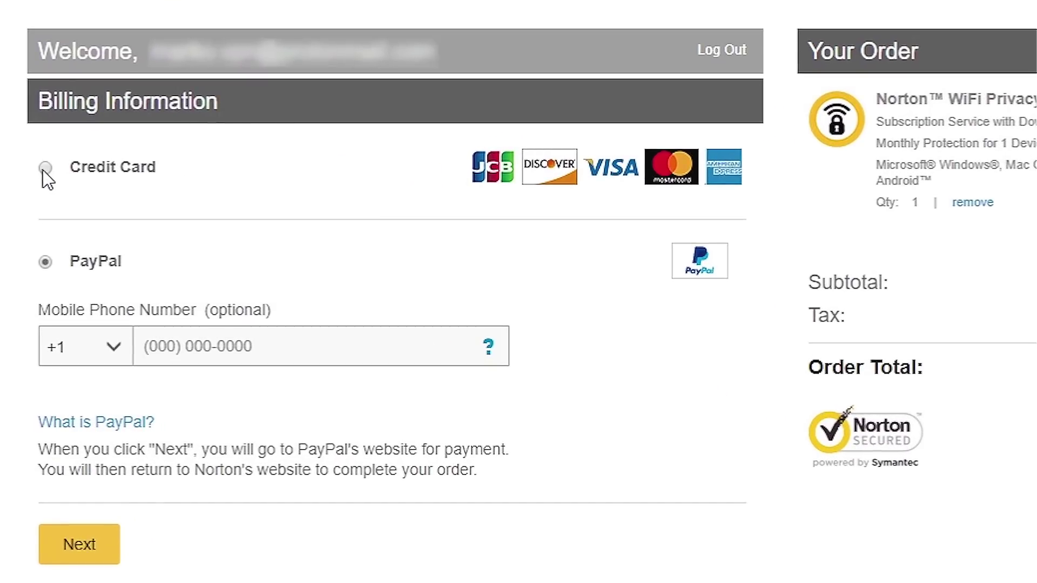
# - Switch payment to credit card and keep United States as the billing country
pyautogui.click(44, 170)
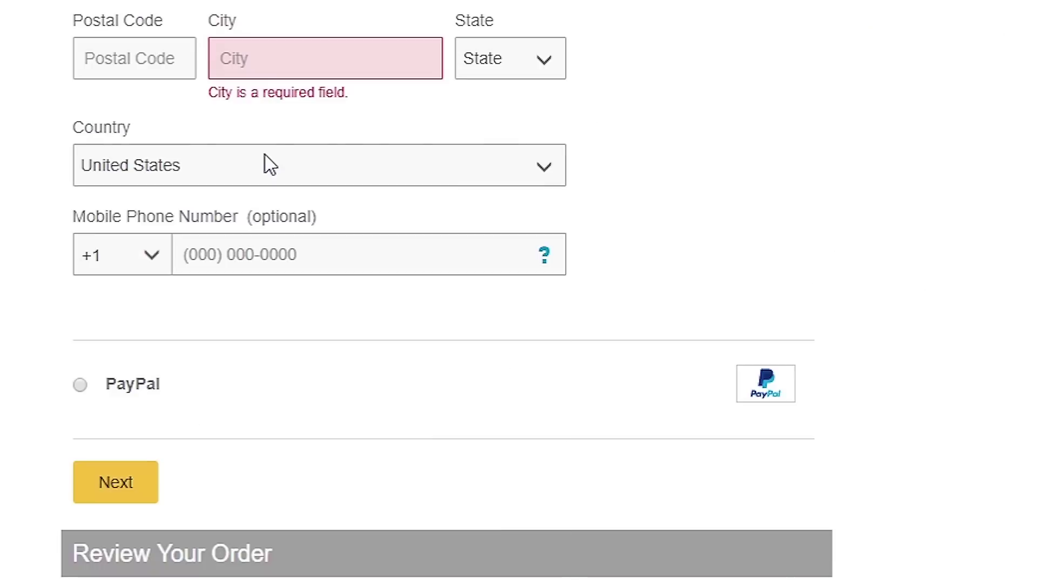
pyautogui.click(269, 165)
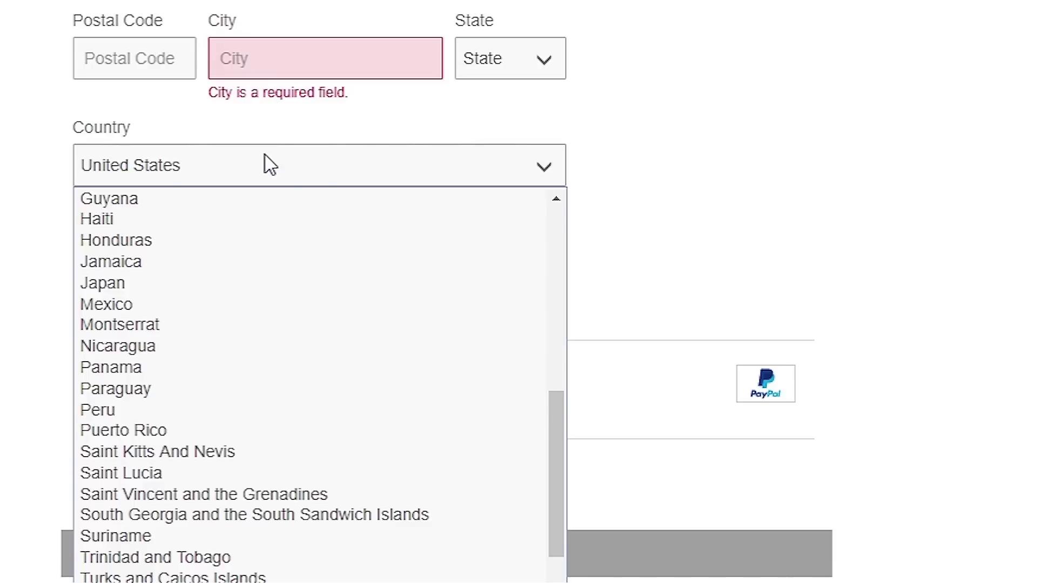
pyautogui.scroll(-2, 549, 495)
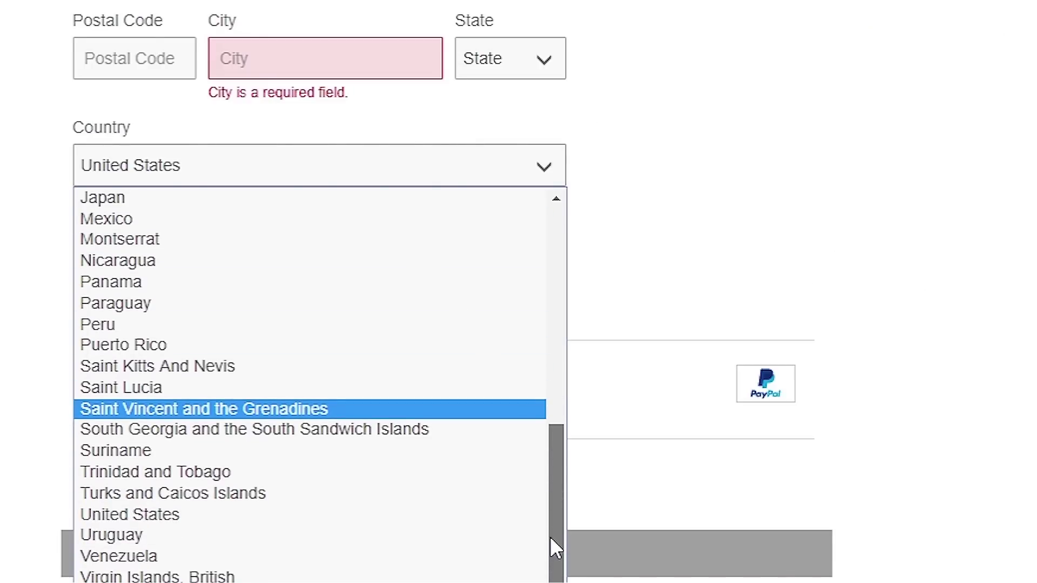
pyautogui.moveTo(550, 523); pyautogui.dragTo(580, 234)
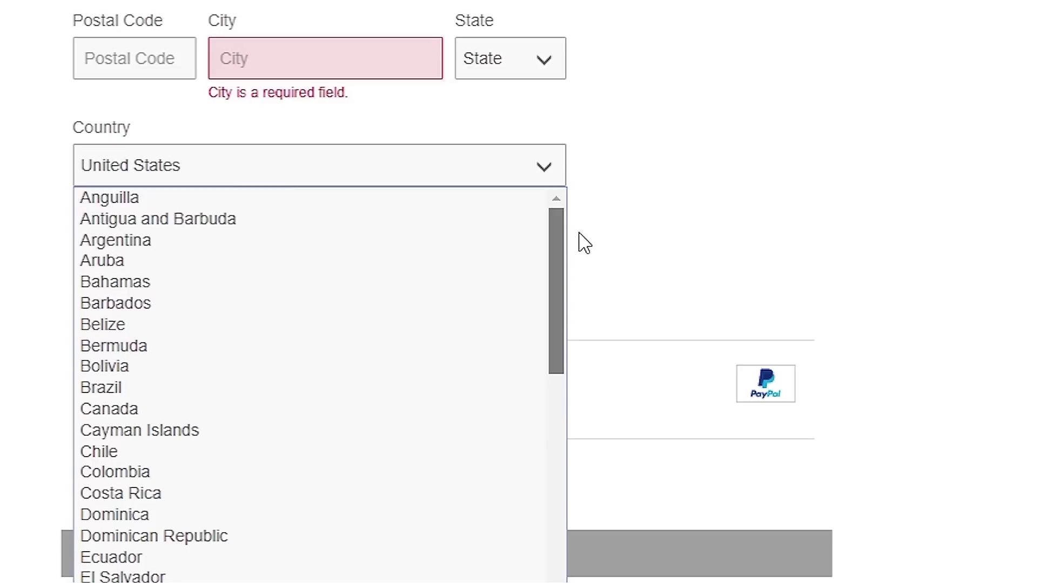
pyautogui.scroll(-10, 323, 378)
pyautogui.press('Escape')
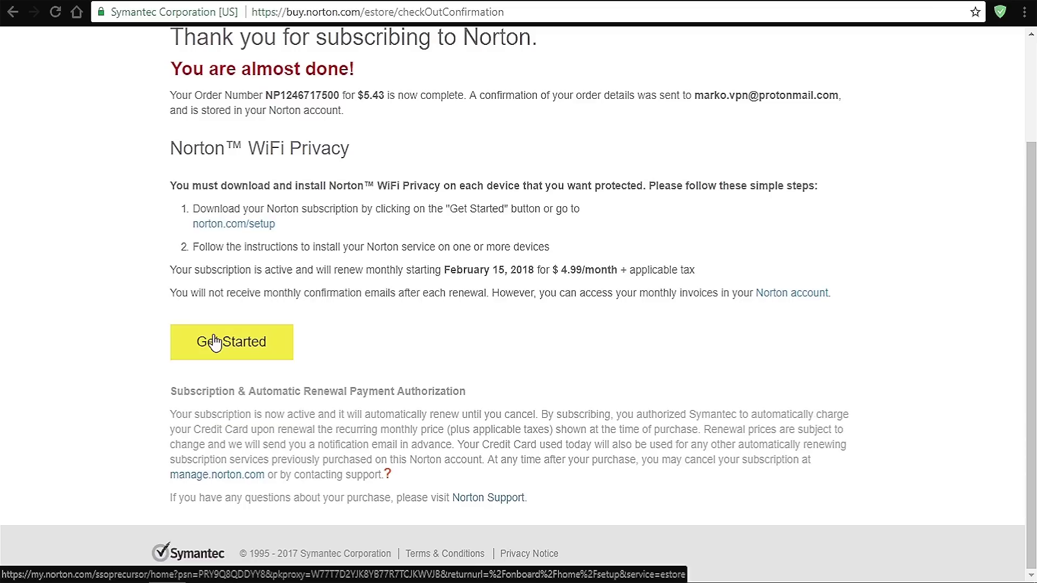
# - Accept the terms, download, and install Norton WiFi Privacy in English
pyautogui.click(274, 342)
pyautogui.click(296, 463)
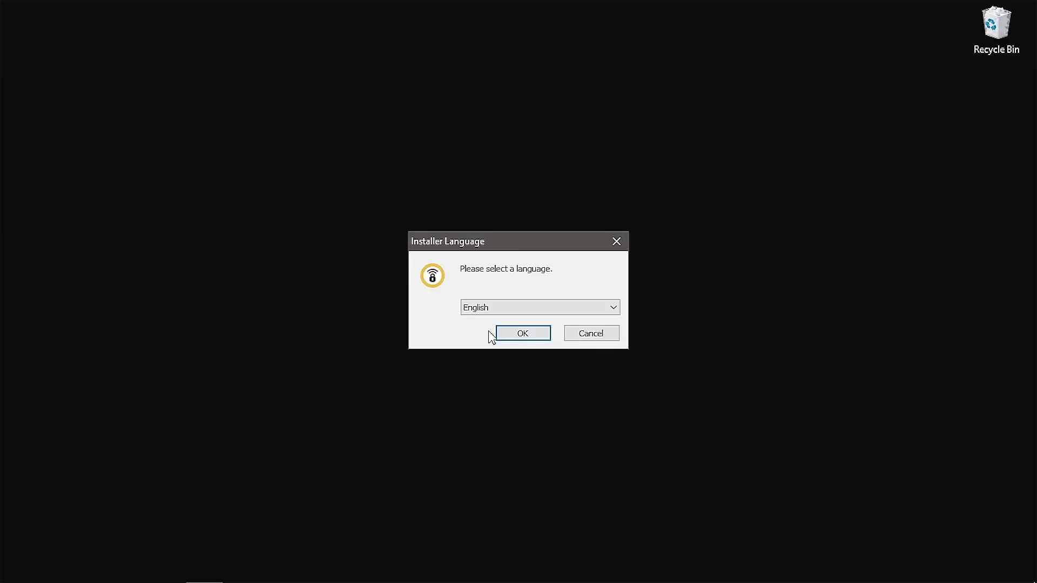
pyautogui.click(499, 333)
pyautogui.click(615, 424)
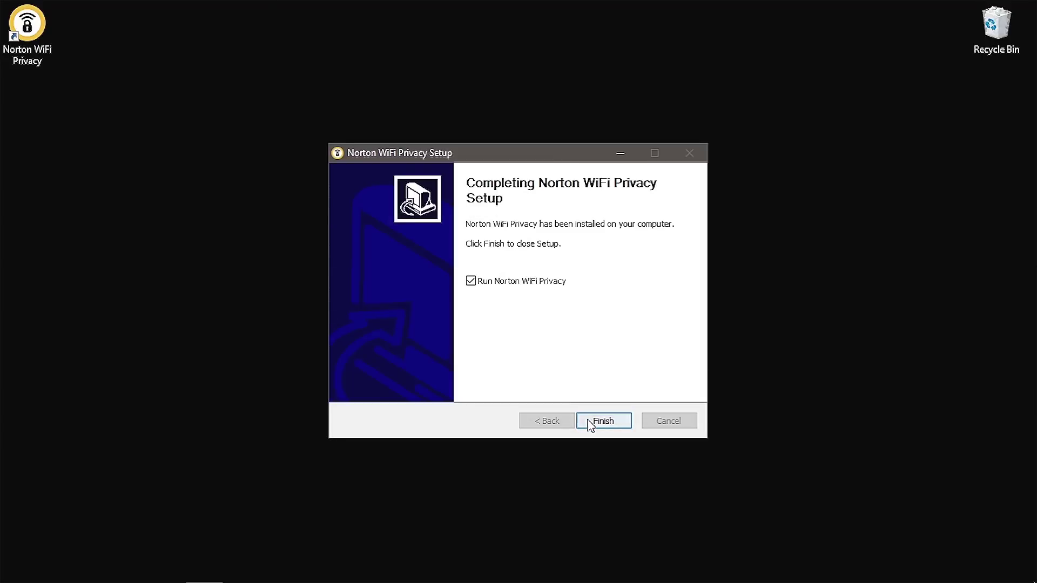
pyautogui.click(615, 420)
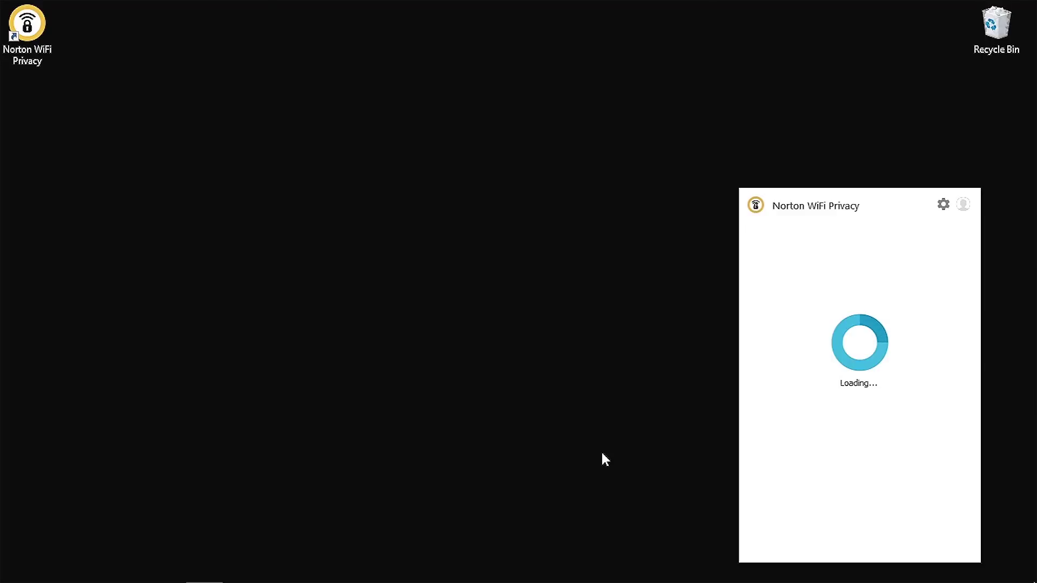
# - Sign in with the account e-mail and password, then bring up the WiFi Privacy panel
pyautogui.write('[blurred email address]')
pyautogui.press('Tab')
pyautogui.write('••••••••••••••')
pyautogui.press('Return')
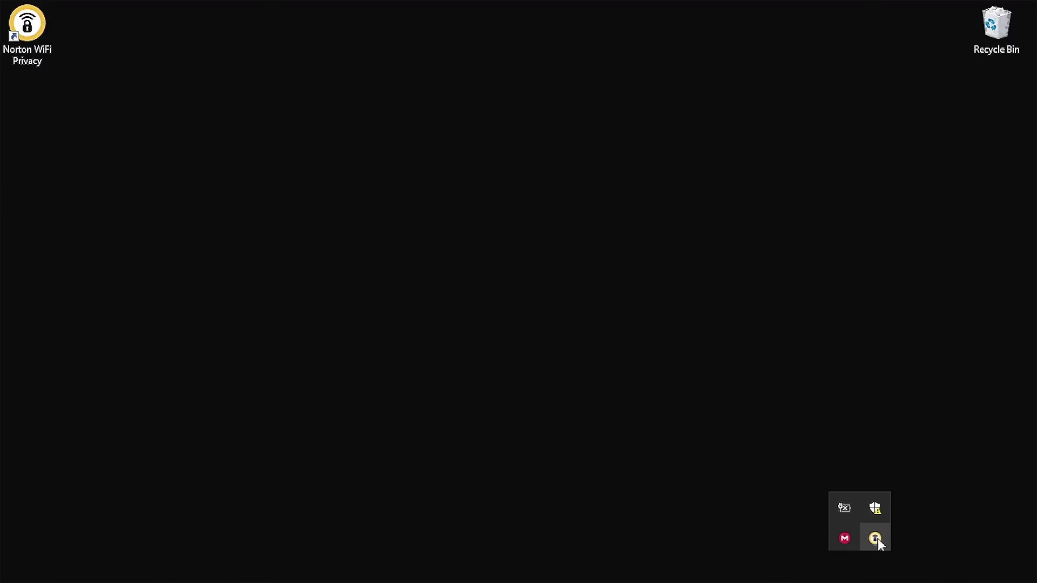
pyautogui.click(875, 538)
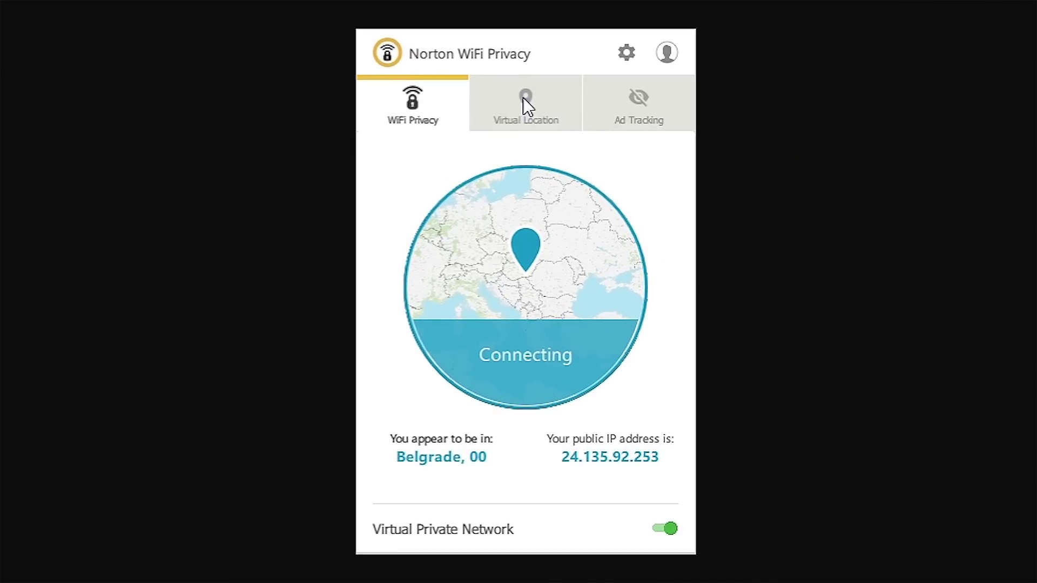
# - Look through Virtual Location, Ad Tracking, settings and account menus, then turn the VPN off
pyautogui.click(525, 103)
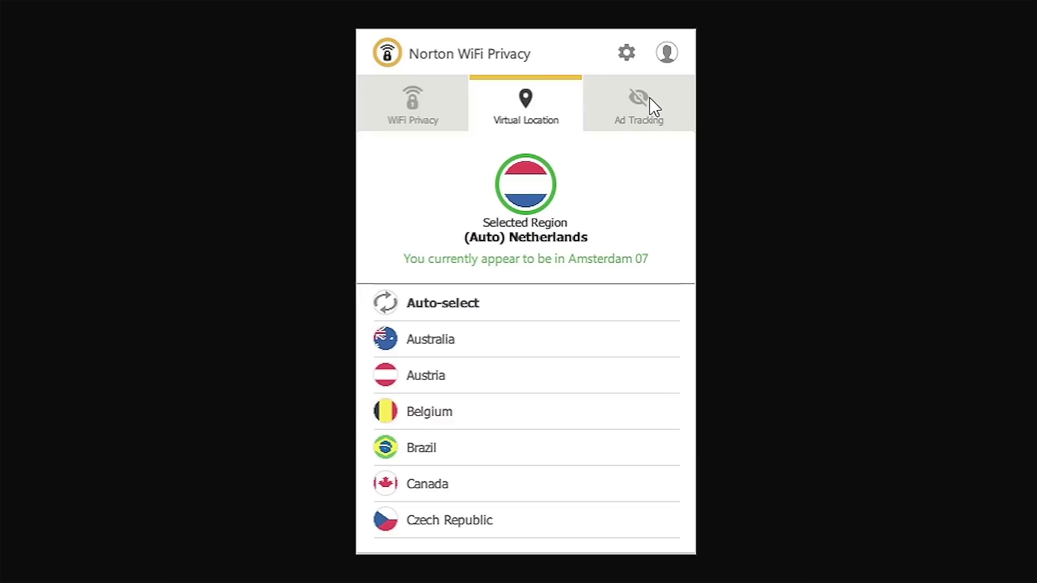
pyautogui.click(653, 106)
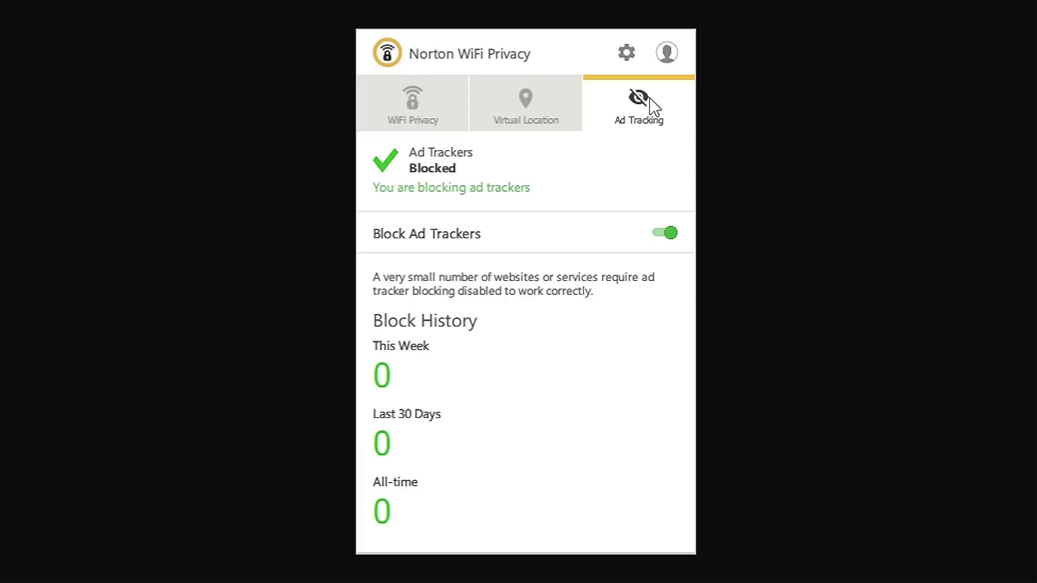
pyautogui.click(632, 54)
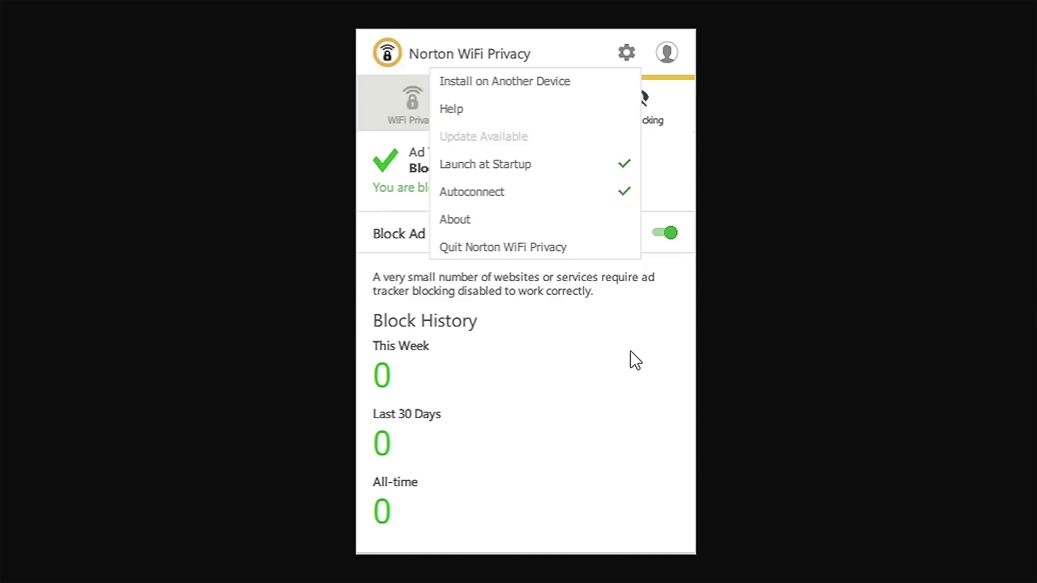
pyautogui.click(666, 45)
pyautogui.click(667, 51)
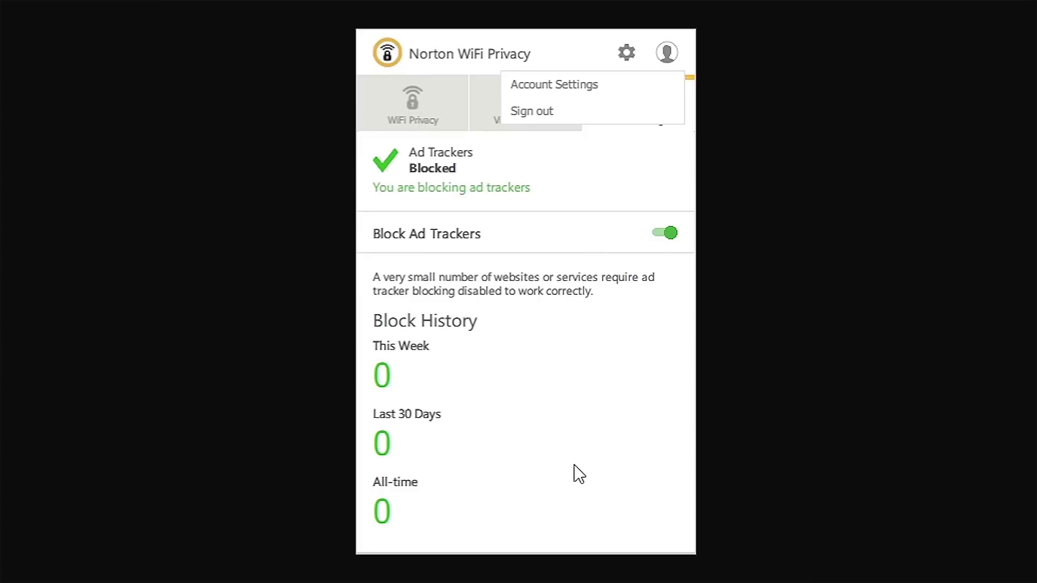
pyautogui.click(463, 111)
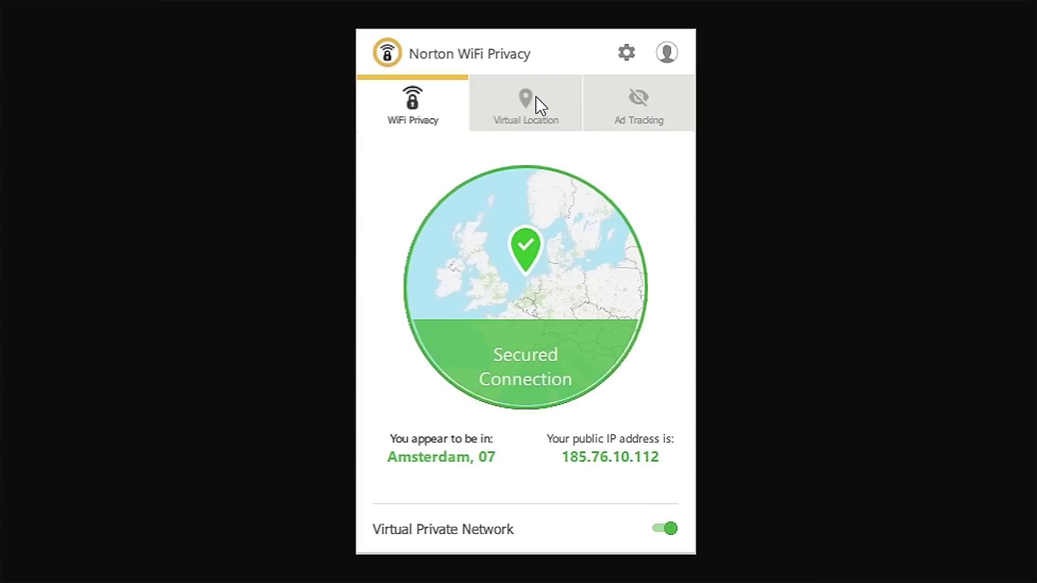
pyautogui.click(663, 530)
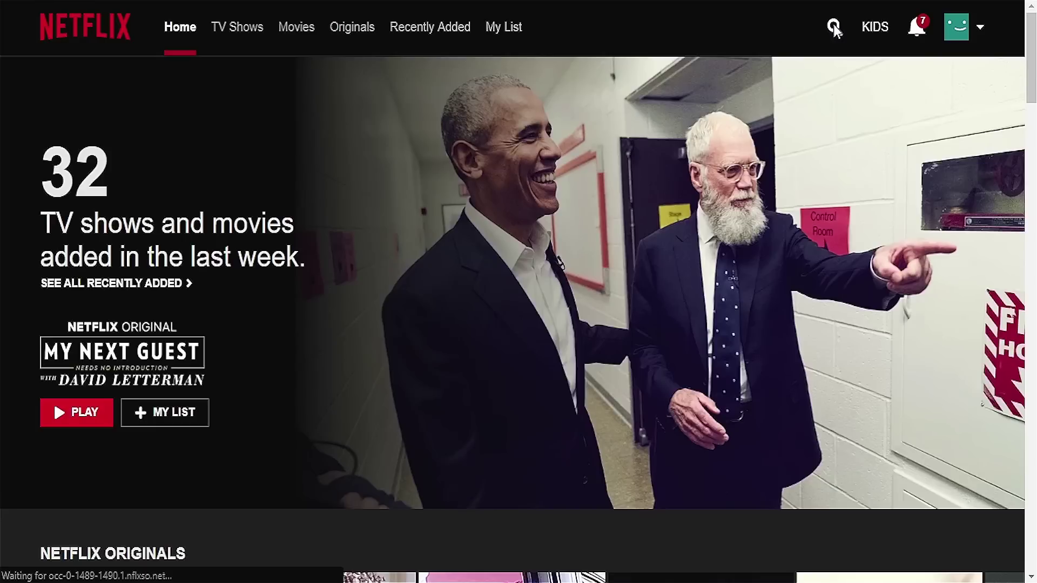
# - Search Netflix for 'futurama', finding only related titles, and bring up the Norton panel
pyautogui.click(834, 27)
pyautogui.write('f')
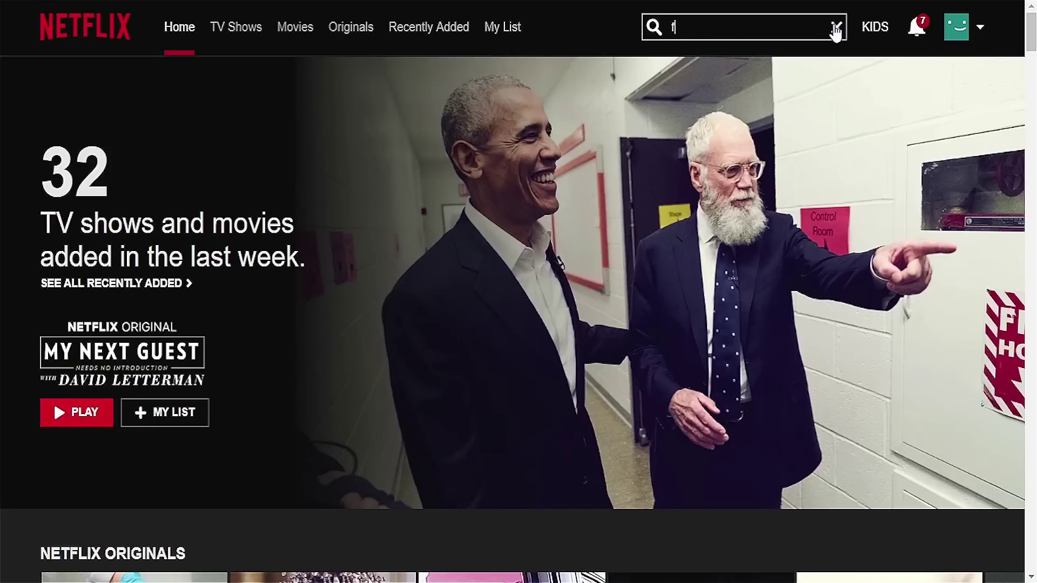
pyautogui.write('uturama')
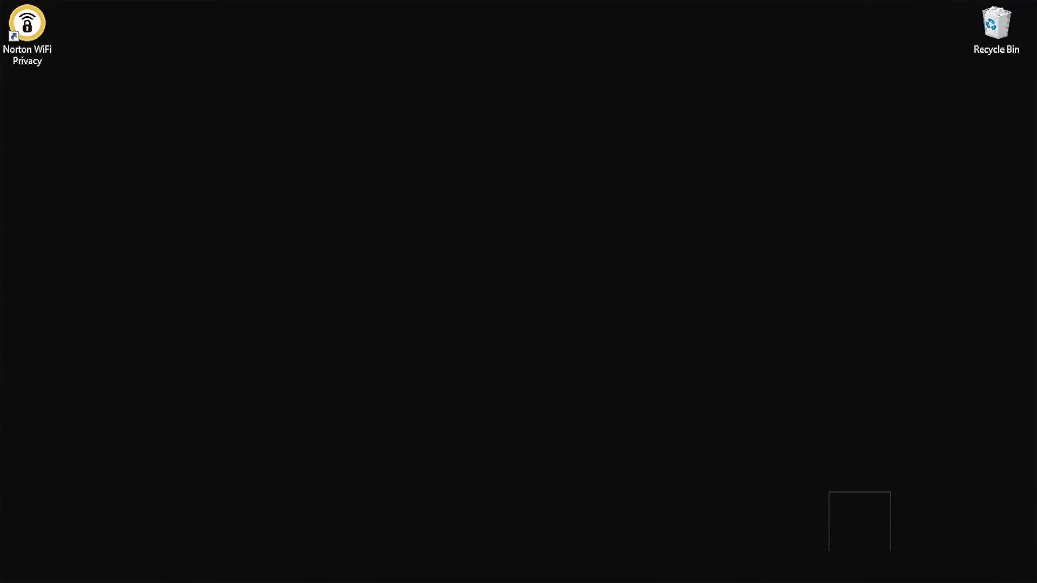
pyautogui.click(874, 537)
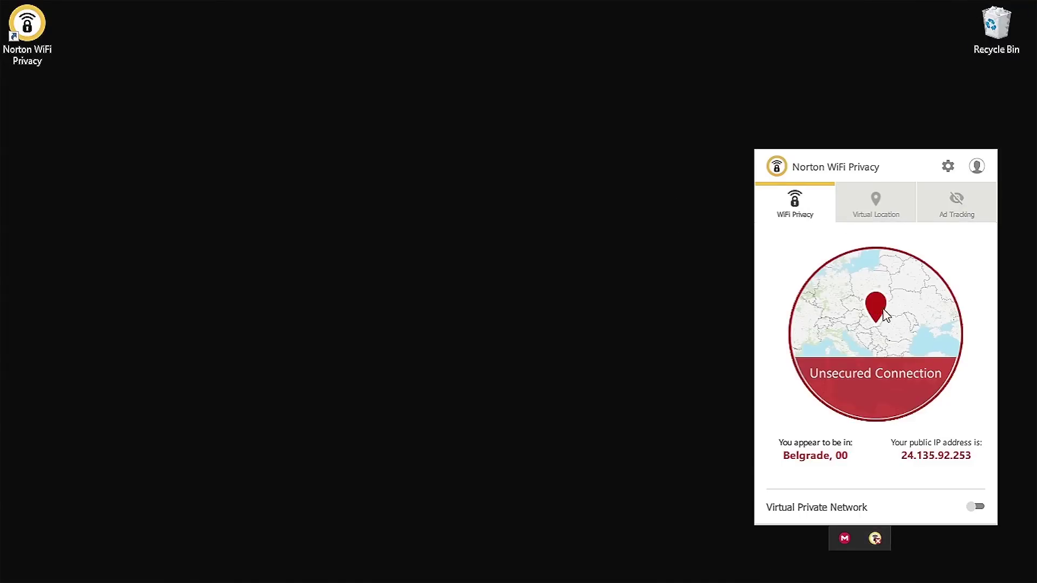
# - Set the Norton virtual location to United States
pyautogui.click(875, 202)
pyautogui.scroll(-1, 858, 457)
pyautogui.scroll(-10, 857, 458)
pyautogui.moveTo(994, 465); pyautogui.dragTo(990, 519)
pyautogui.click(836, 502)
pyautogui.click(795, 204)
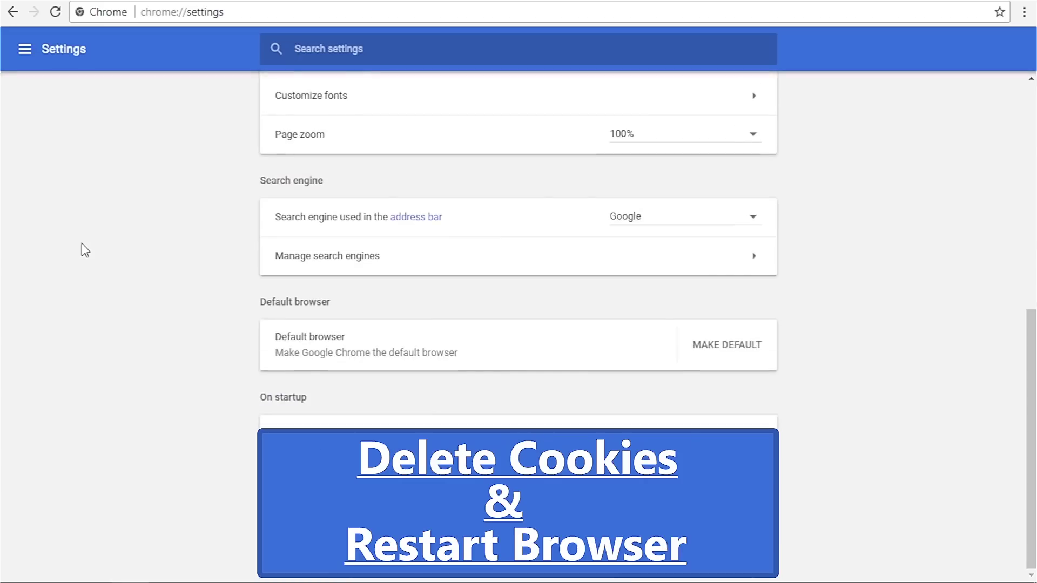
# - Clear Chrome browsing data, including autofill form data, hosted app data and media licenses
pyautogui.scroll(-15, 82, 246)
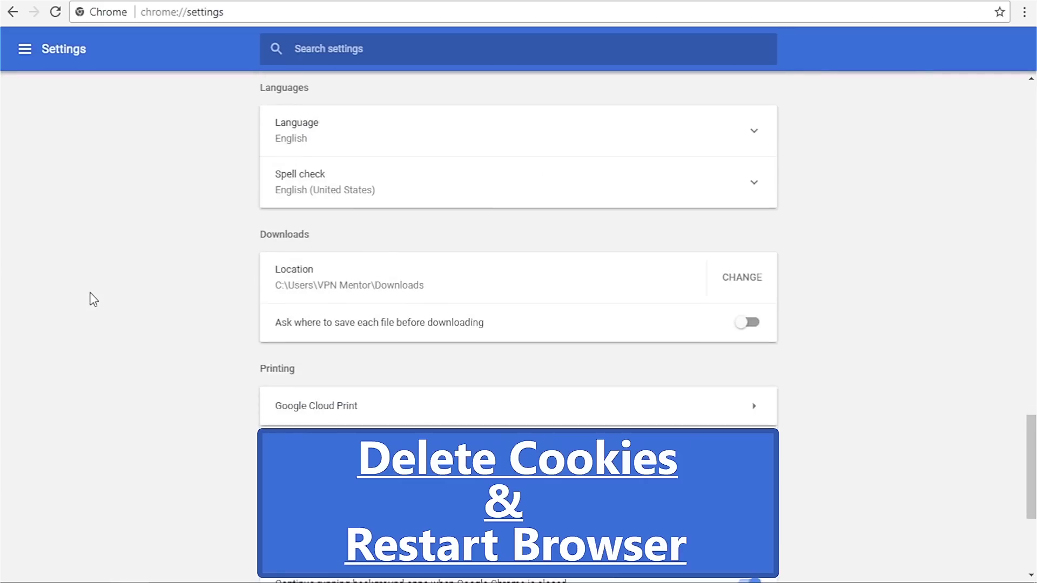
pyautogui.scroll(10, 92, 298)
pyautogui.click(345, 357)
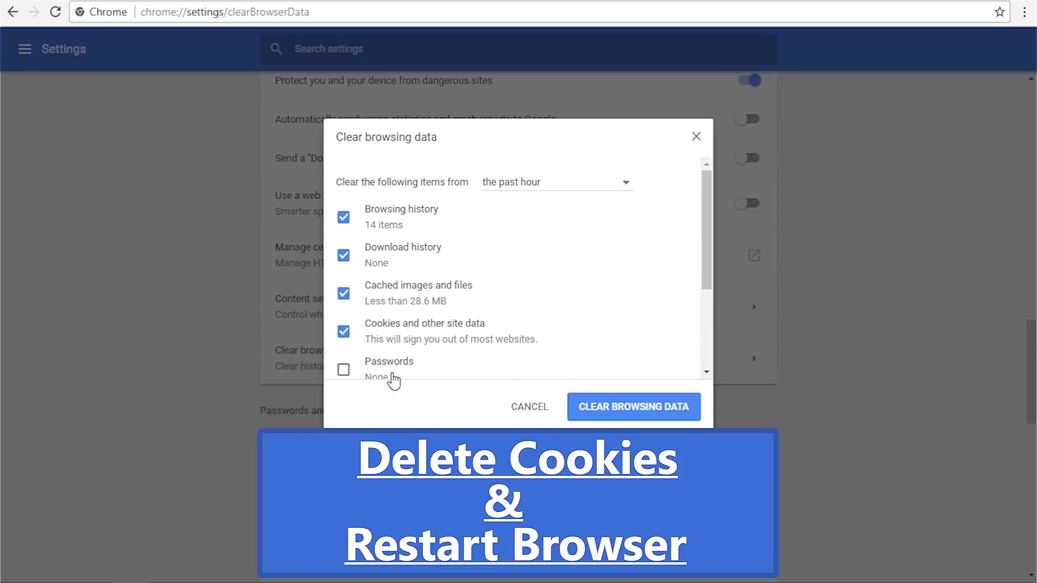
pyautogui.scroll(-3, 343, 270)
pyautogui.click(344, 264)
pyautogui.click(343, 302)
pyautogui.click(343, 346)
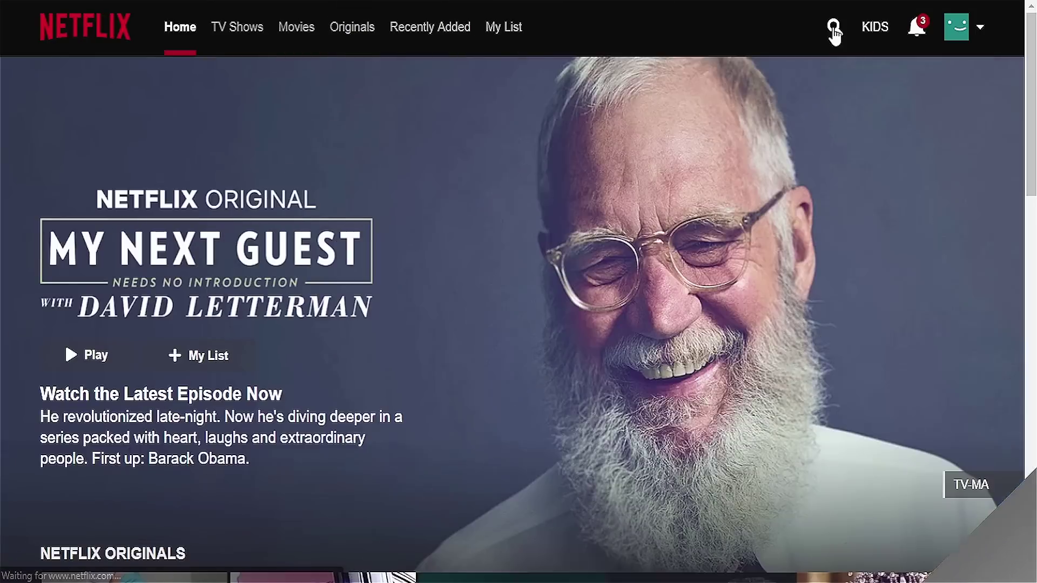
# - Search Netflix for 'futurama', play S7:E1 Rebirth from the start, then scroll Norton's refund policy
pyautogui.click(833, 27)
pyautogui.write('f')
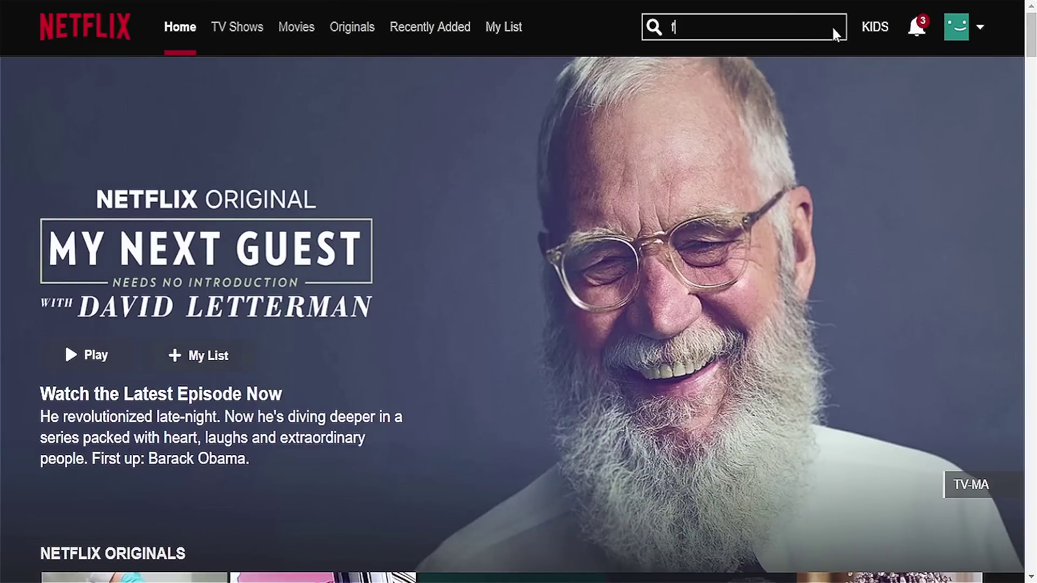
pyautogui.write('uturama')
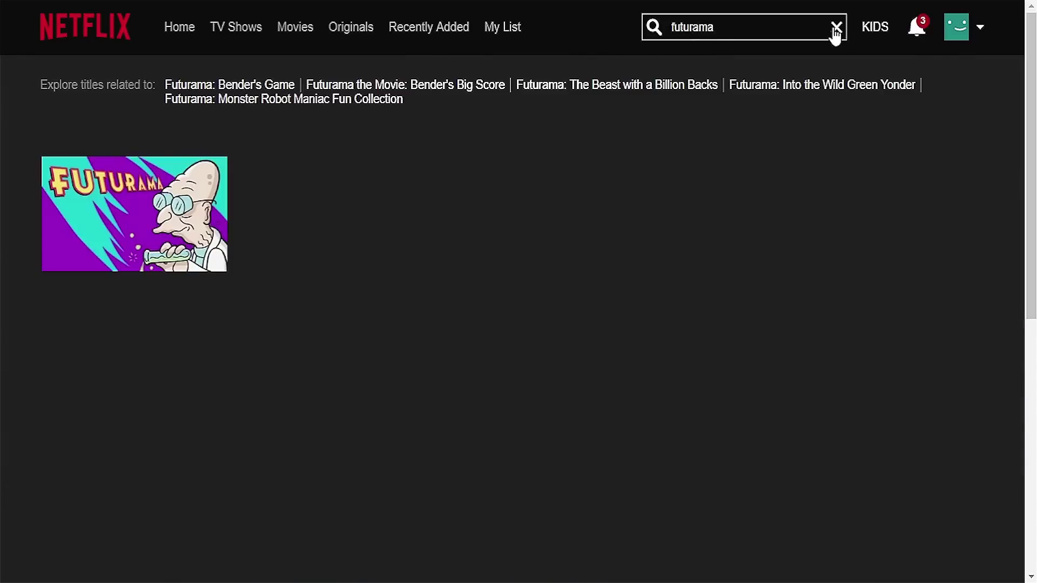
pyautogui.click(123, 222)
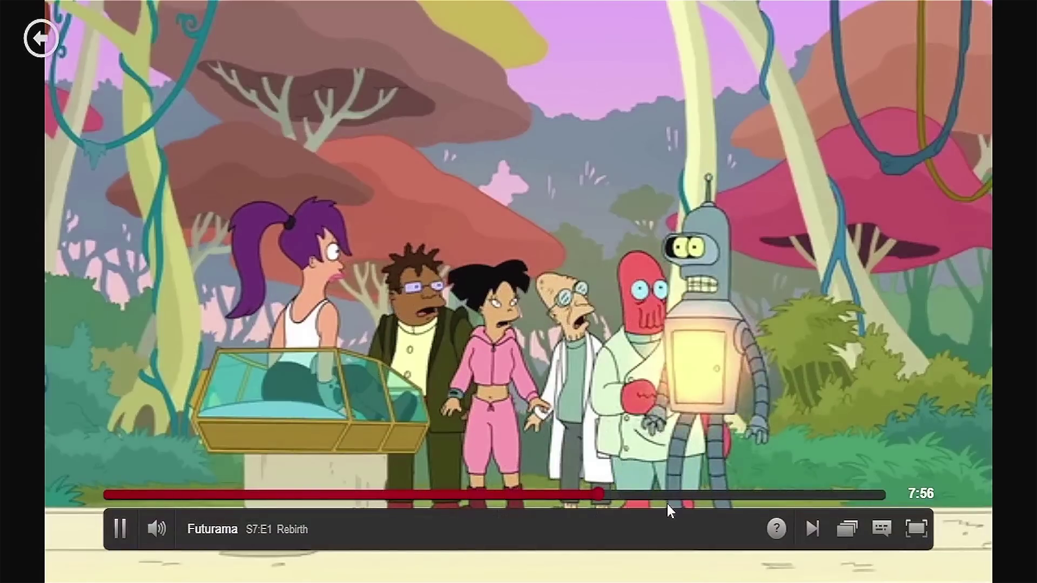
pyautogui.click(109, 493)
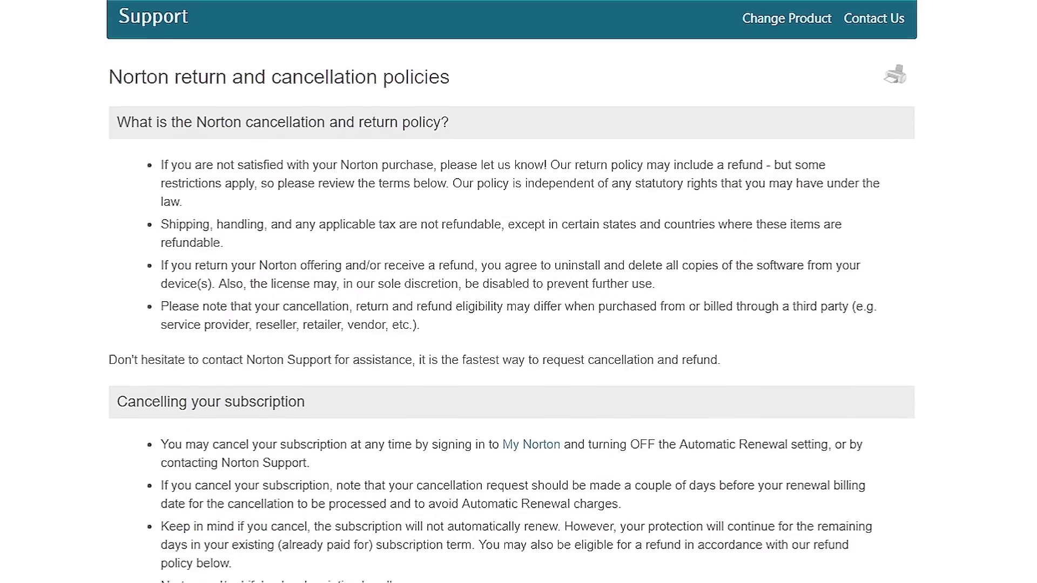
pyautogui.scroll(-10, 512, 292)
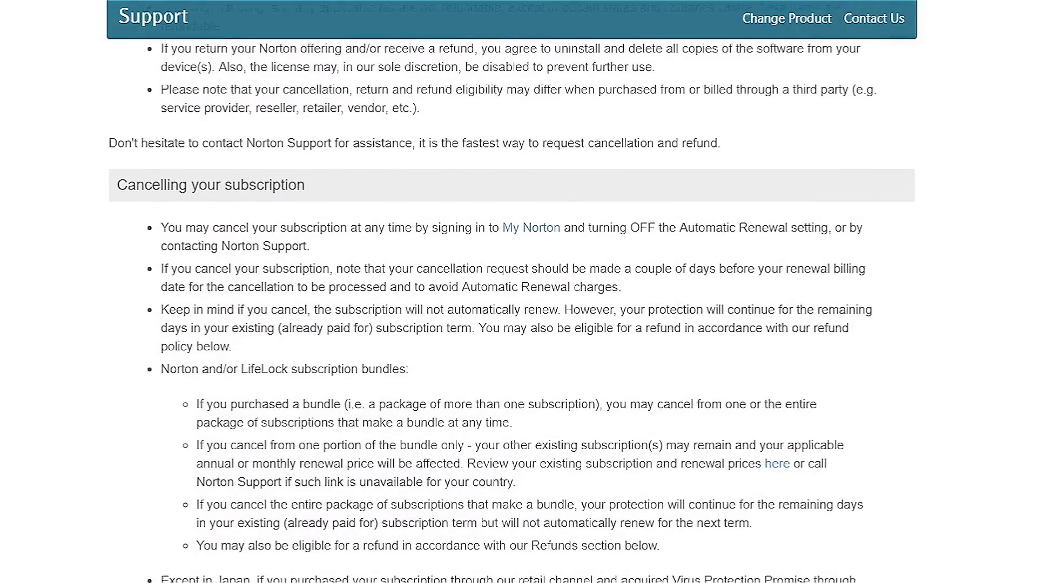
pyautogui.scroll(-15, 512, 291)
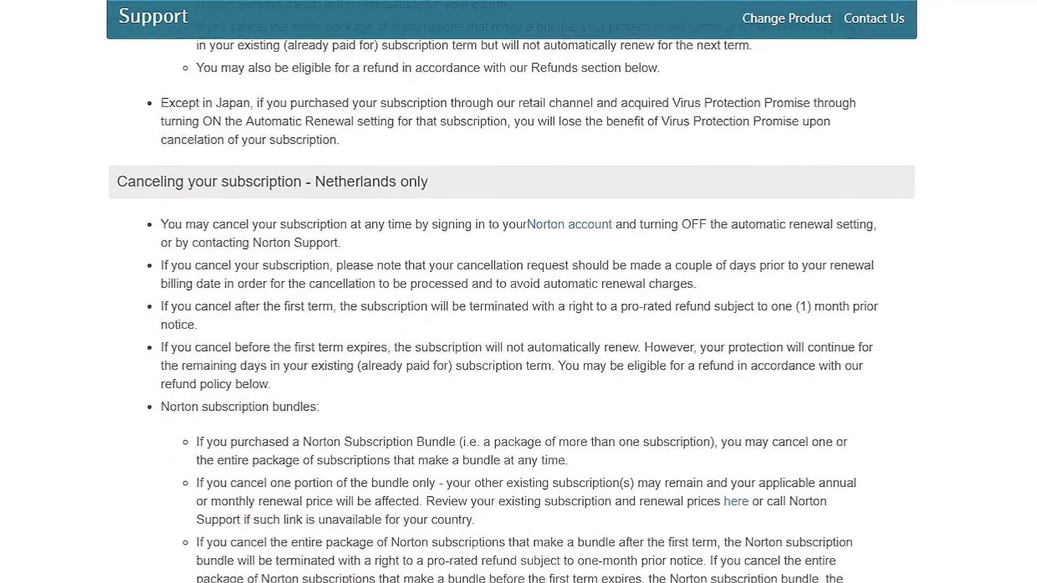